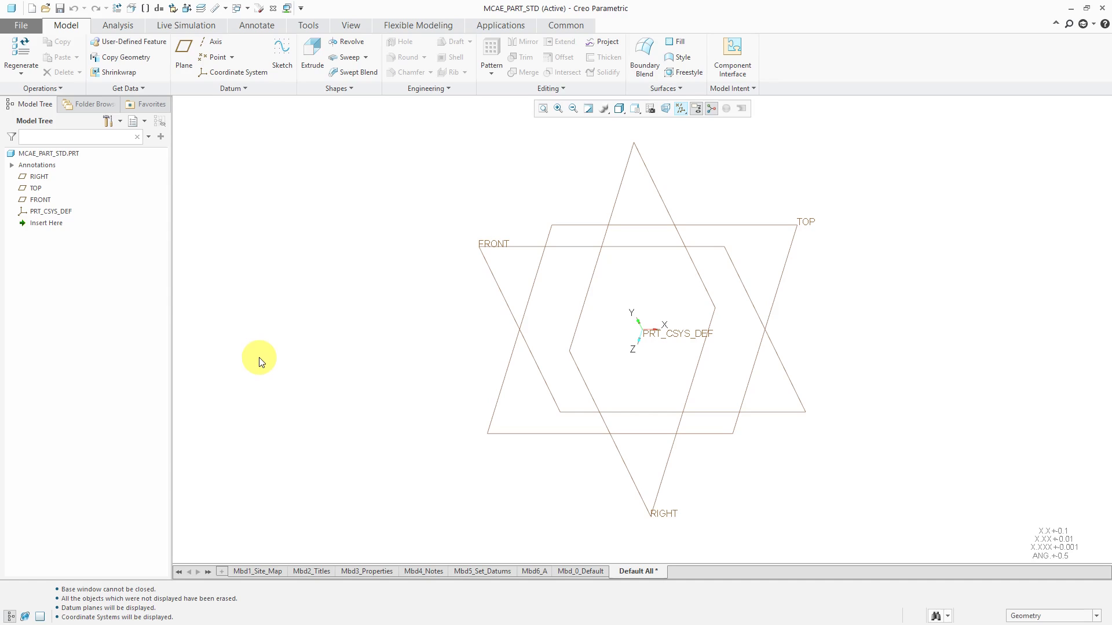
- Activate the Mbd4_Notes combination state from the tab below the graphics window
left_click(420, 571)
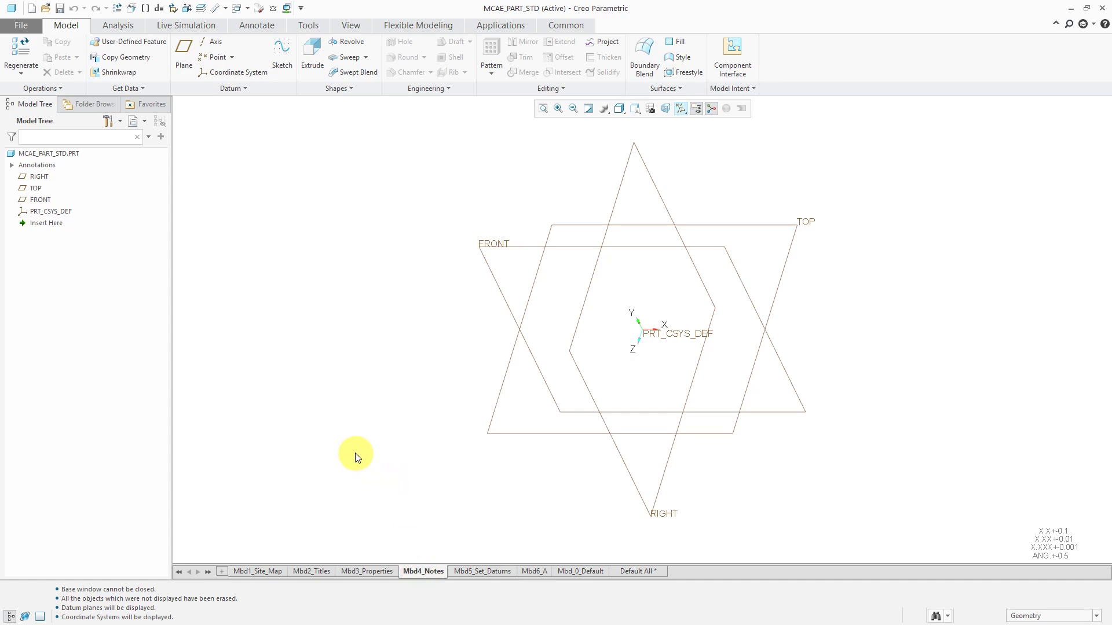
- Choose FLAT TO SCREEN as the annotation plane for new annotations
left_click(256, 26)
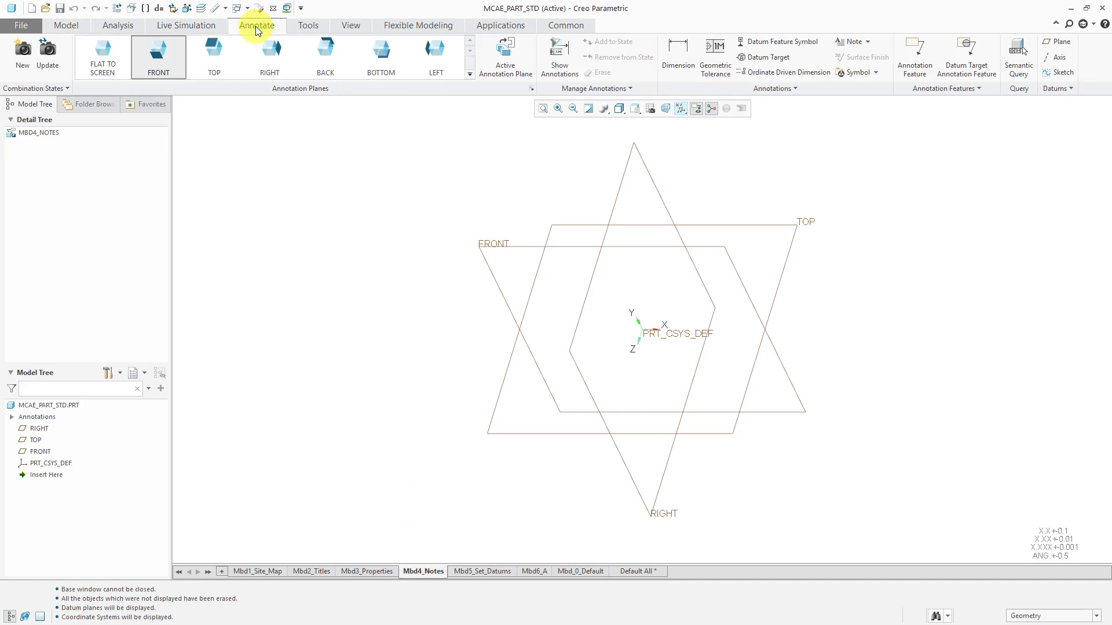
left_click(105, 63)
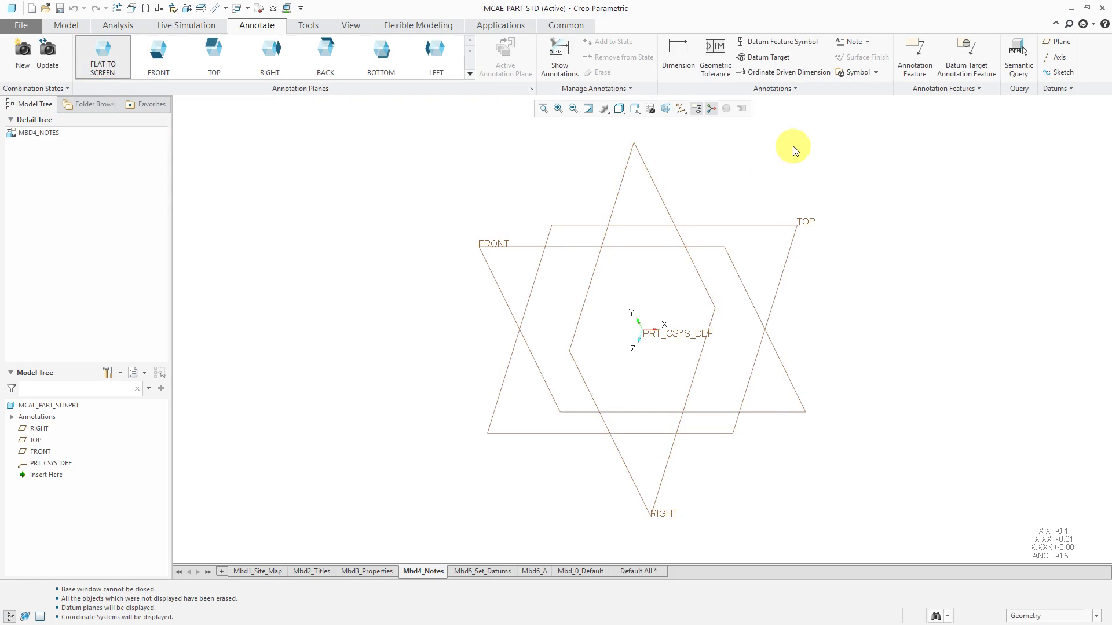
- Place a geometric tolerance frame at the upper left, typed as Profile of a surface
left_click(717, 74)
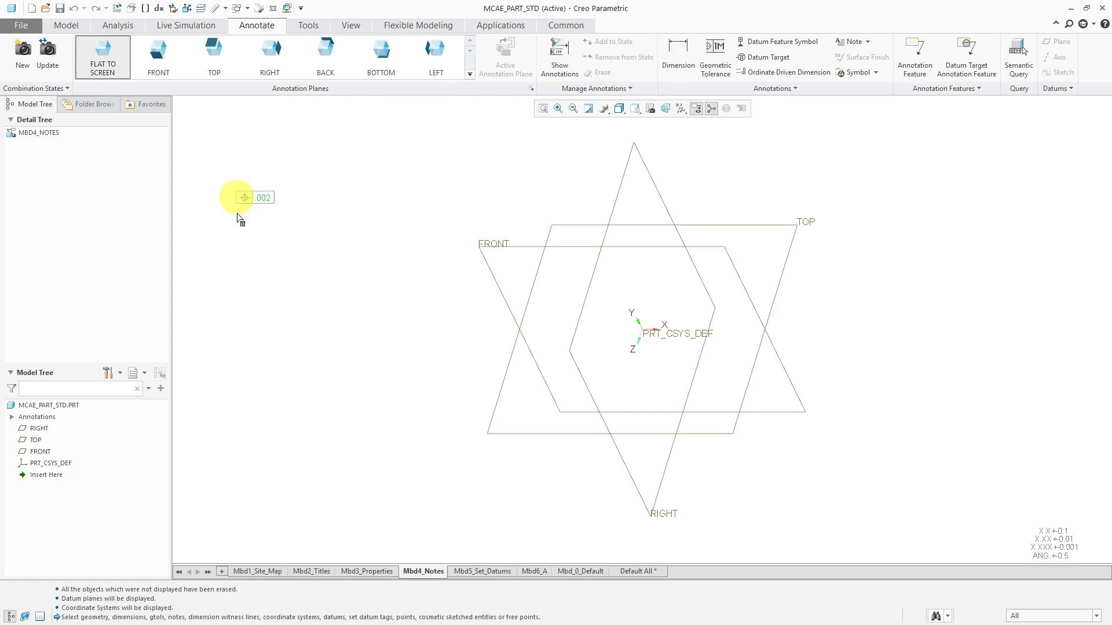
left_click(242, 229)
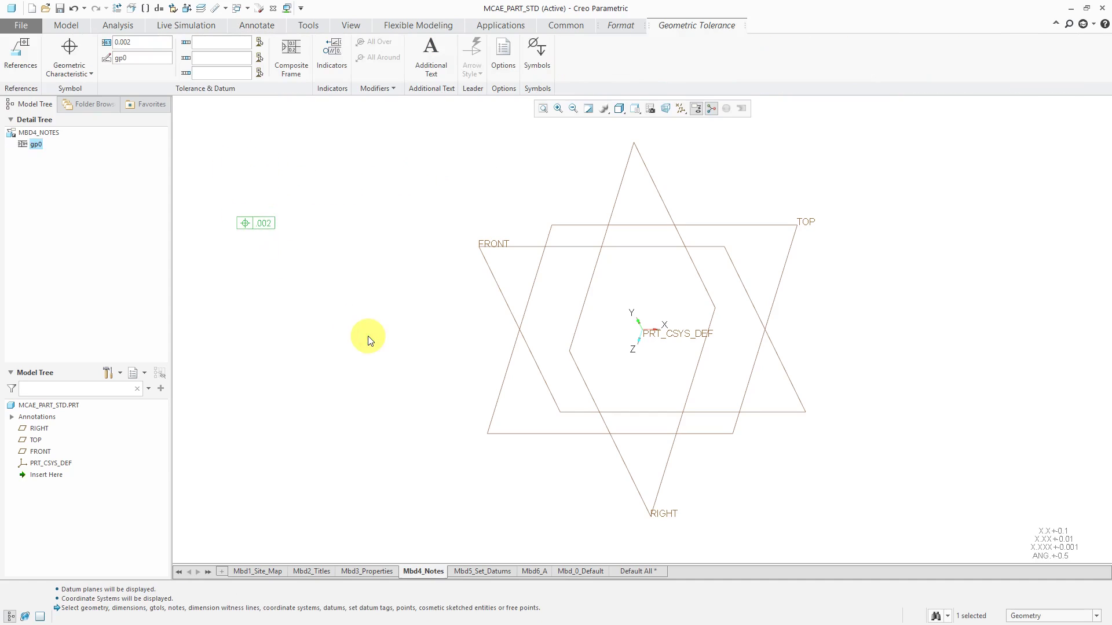
left_click(81, 71)
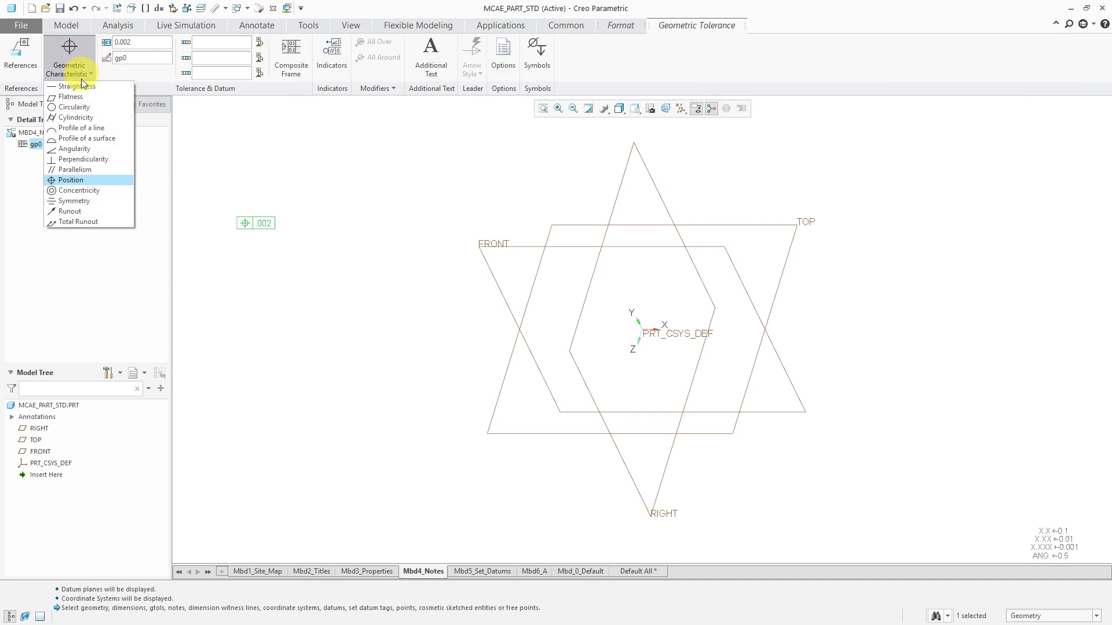
left_click(90, 139)
left_click(147, 41)
type("0.005")
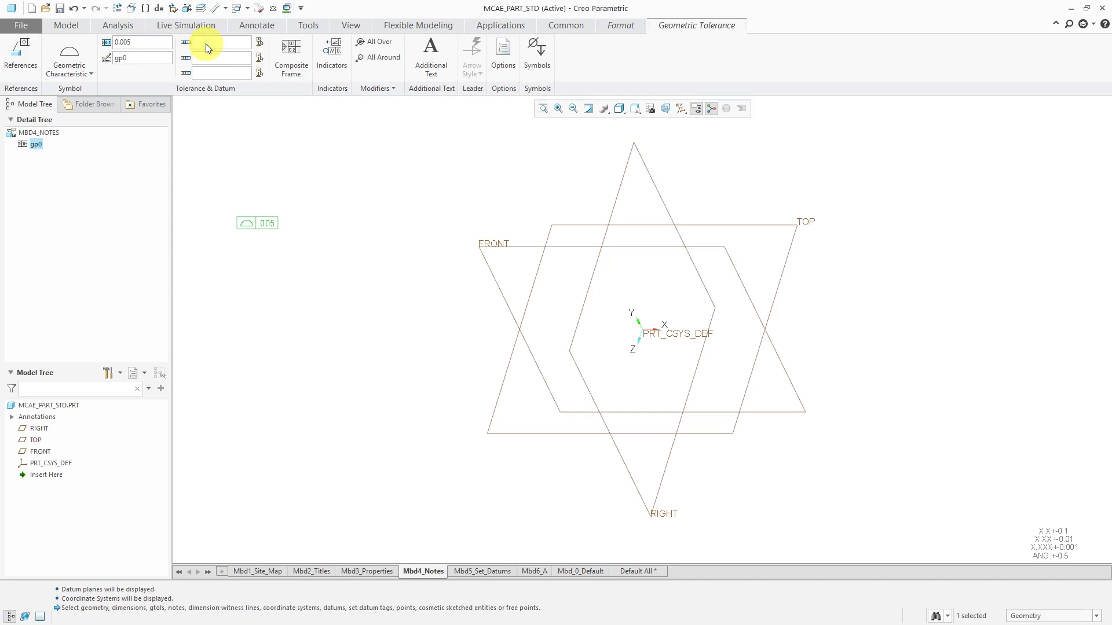
type("A")
- Give the .005 tolerance datum references A, B and C and finish it
left_click(206, 60)
left_click(208, 74)
type("B")
key("BackSpace")
type("C")
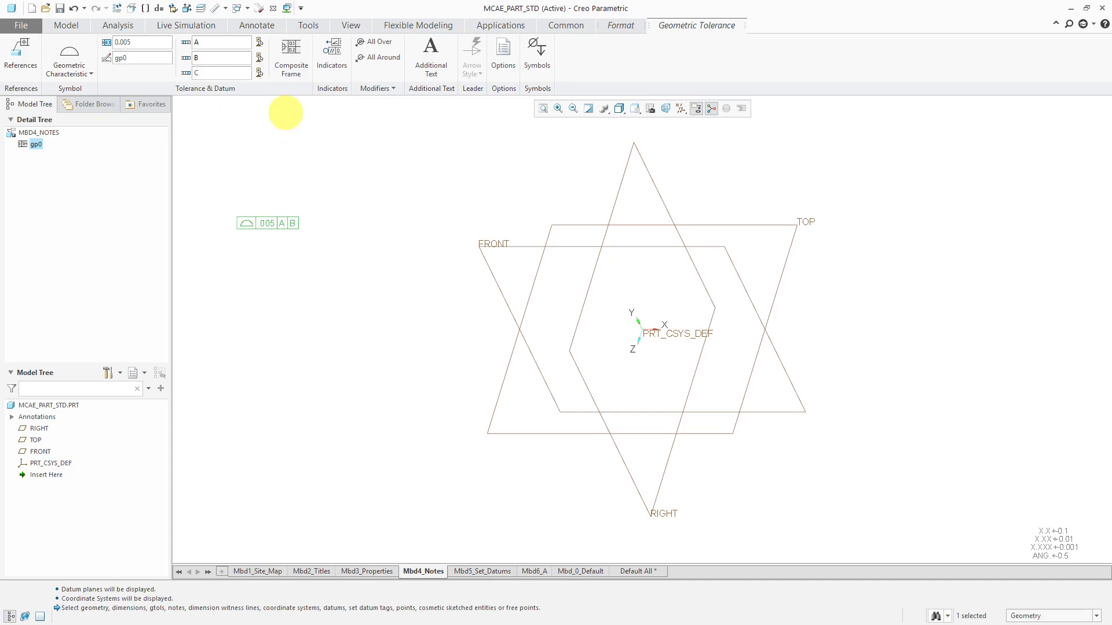
left_click(306, 193)
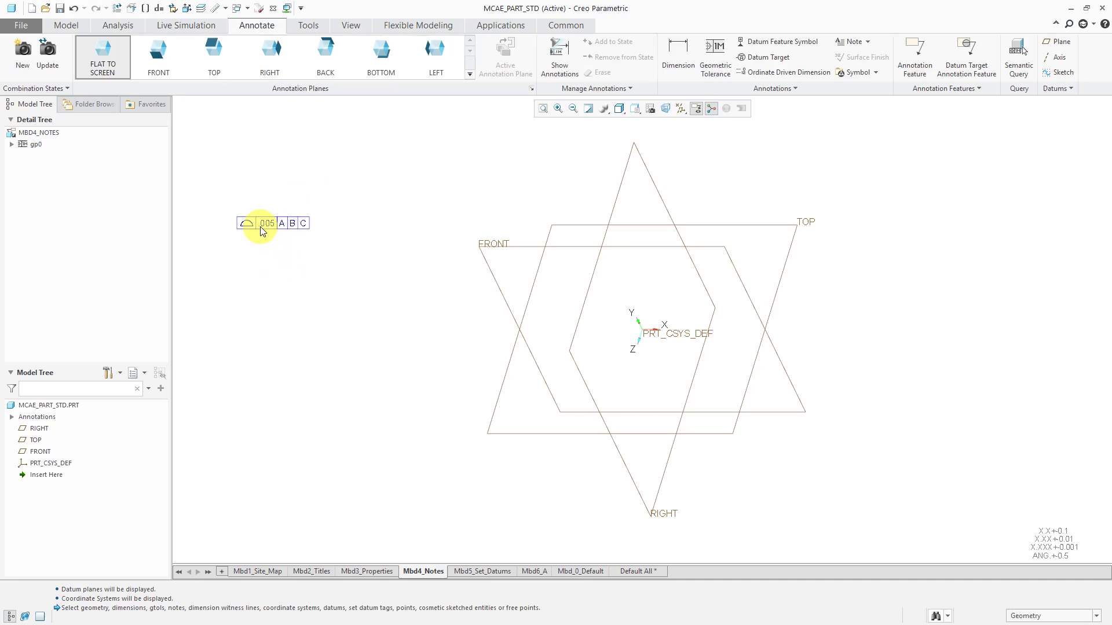
- Filter selection to Annotation, drag the tolerance frame down-right, and begin a new note
left_click(1060, 615)
left_click(1055, 574)
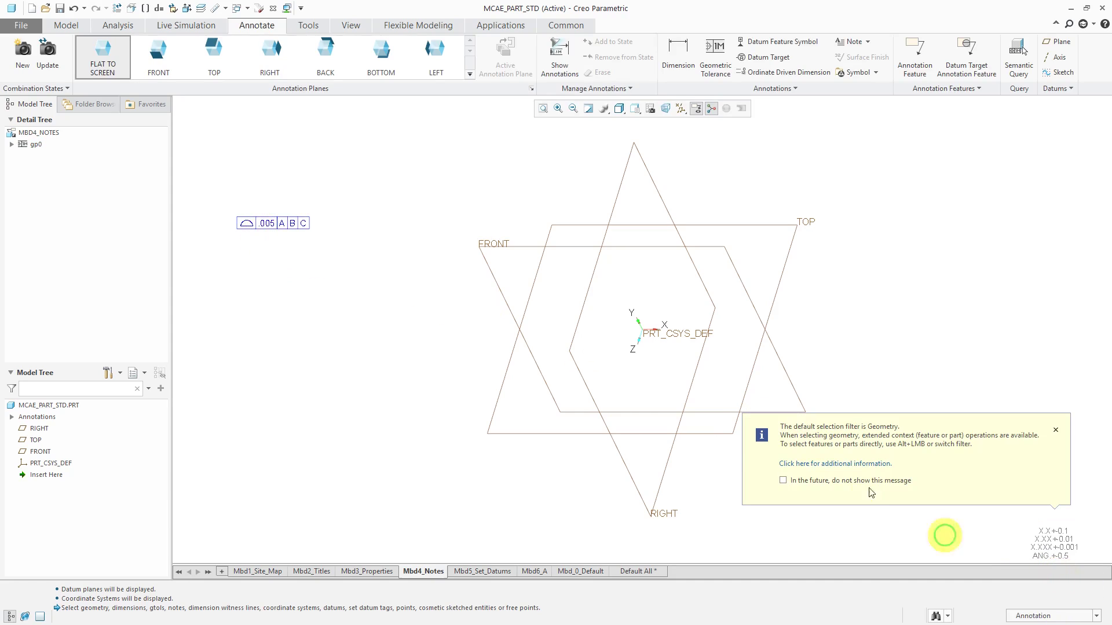
left_click(276, 227)
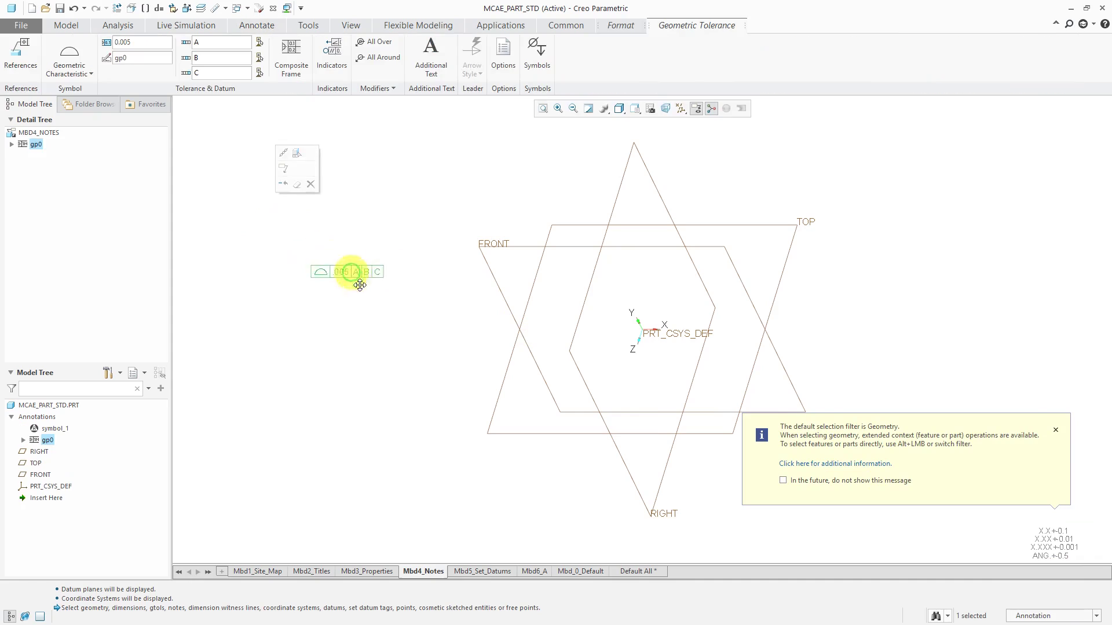
left_click_drag(277, 227, 401, 362)
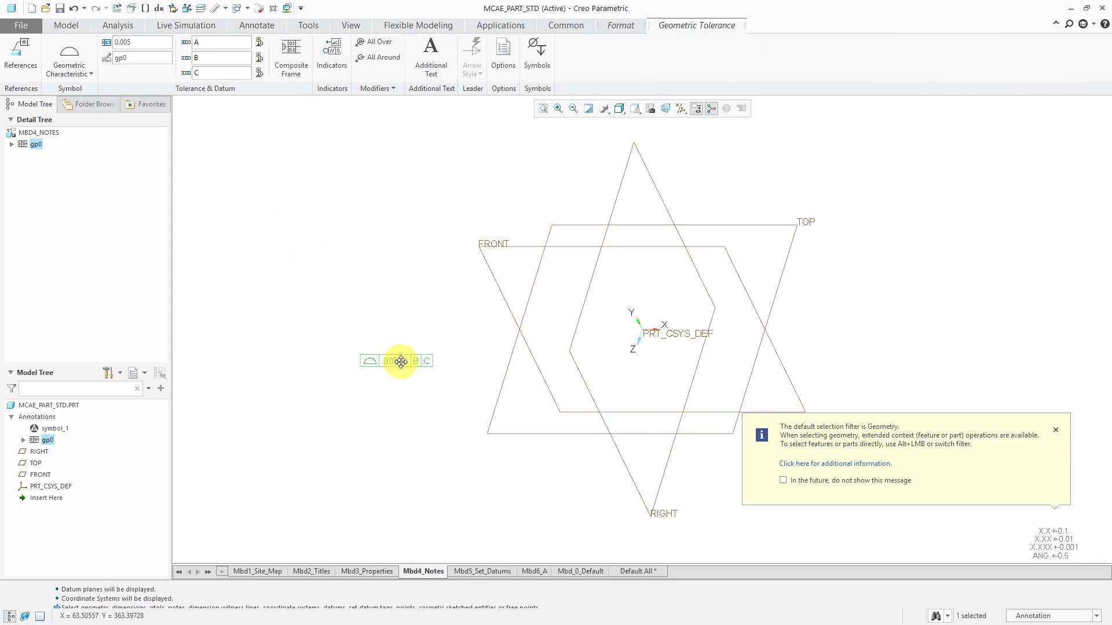
left_click(363, 221)
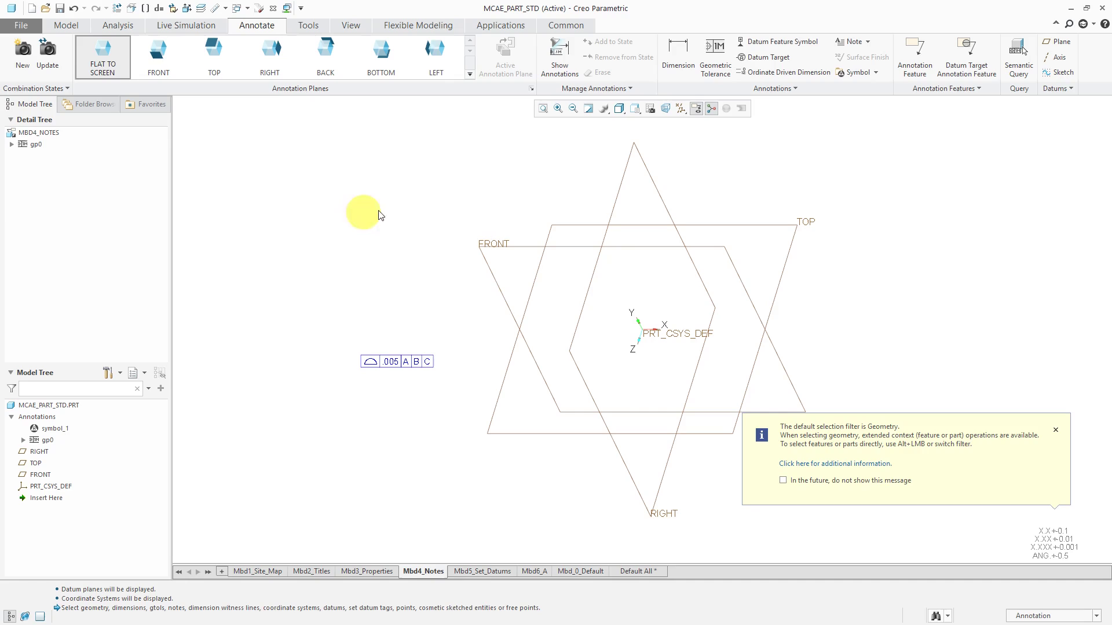
left_click(851, 42)
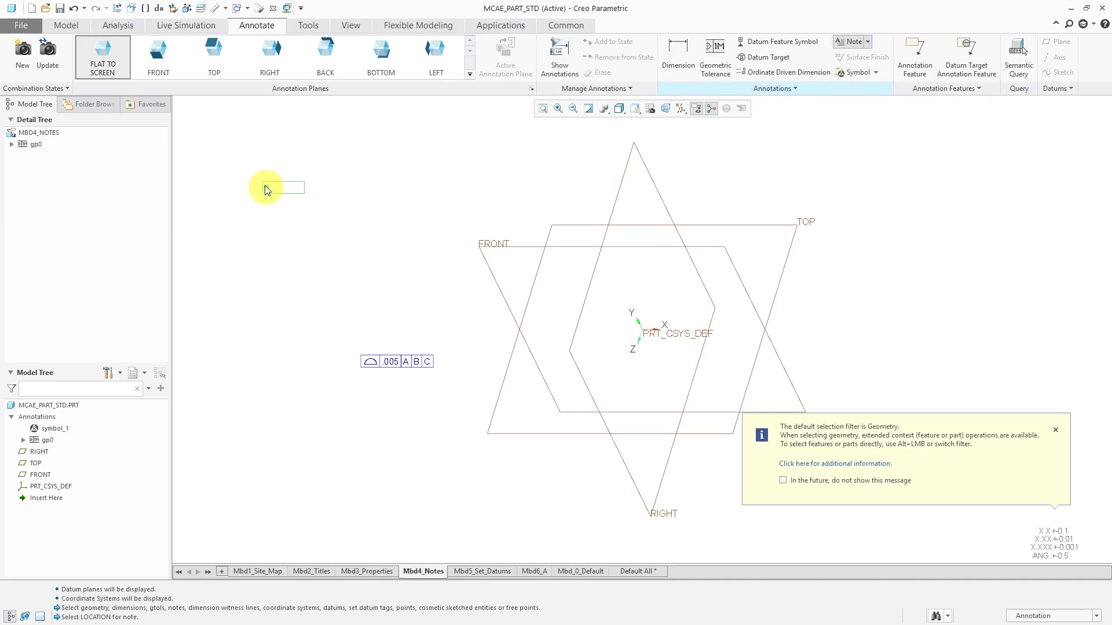
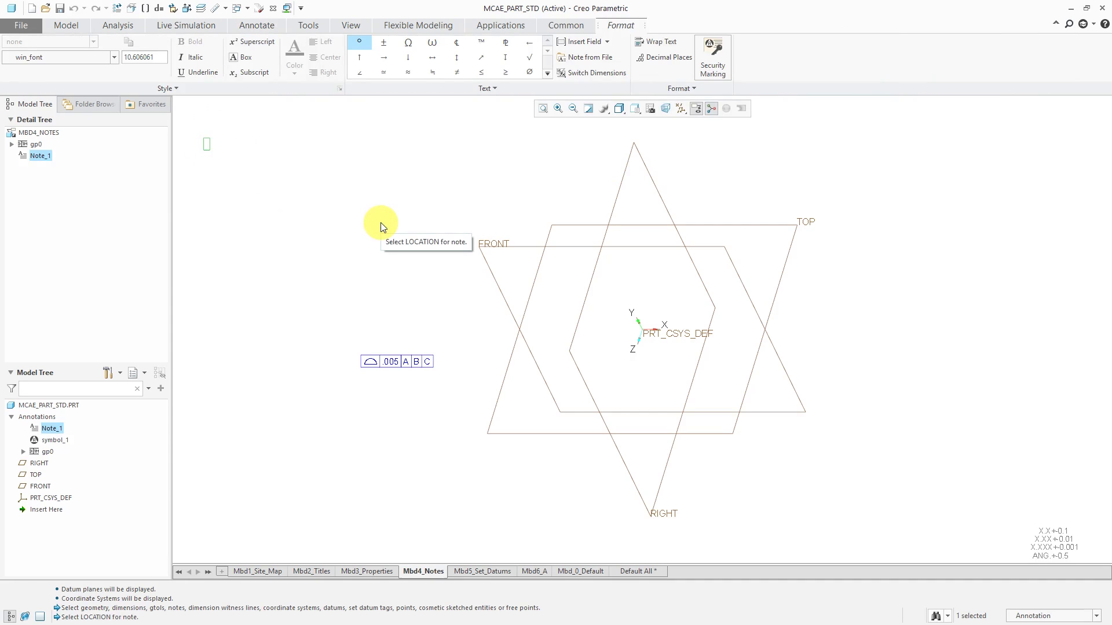
type("NOTES")
type(":")
- Finish the 'NOTES:' heading note (Note_1) and reselect it for editing
key("Return")
left_click(298, 207)
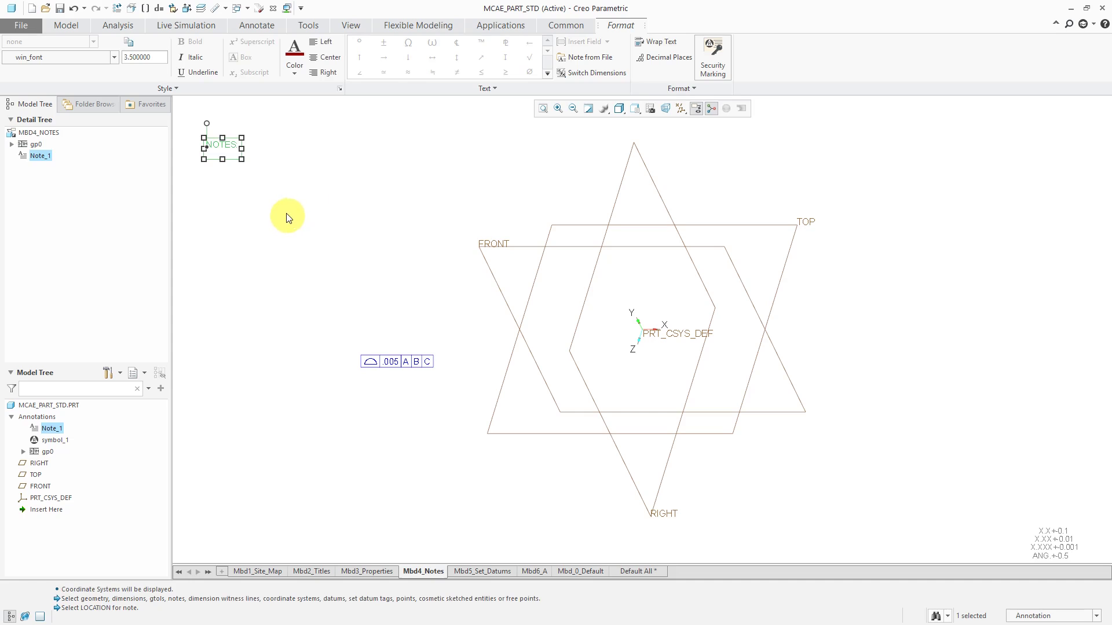
left_click(268, 201)
left_click(215, 145)
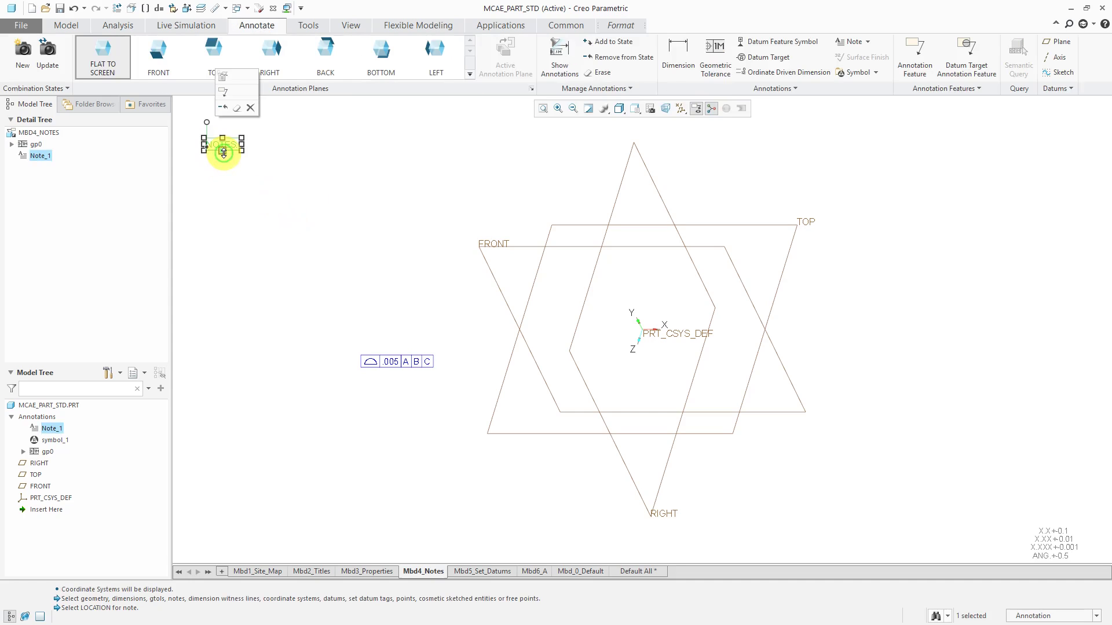
- In Note_1's properties, add items on untoleranced and datum target dimensions being basic
left_click(223, 77)
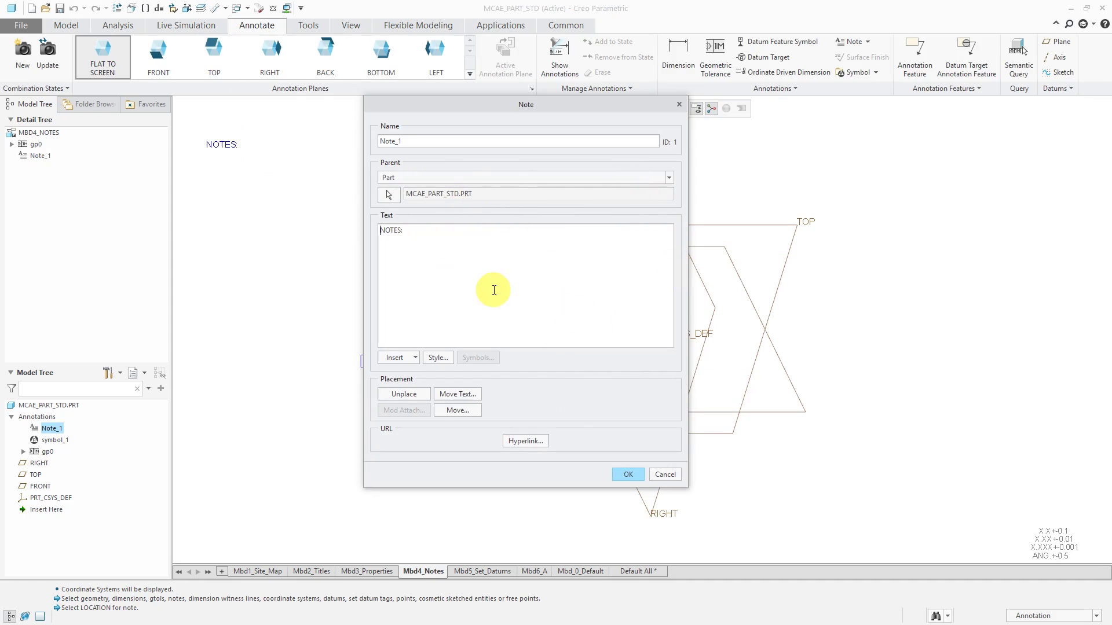
left_click(468, 249)
key("Return")
type("1. ")
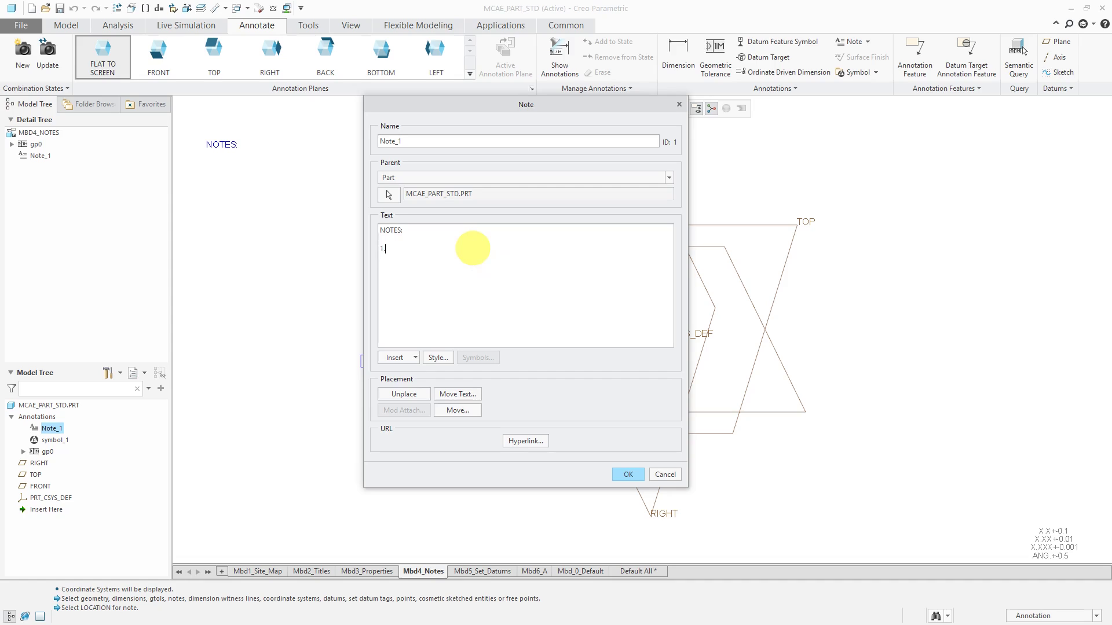
type("ALL UN")
type("TOLERANCED ")
type("DIMS")
key("BackSpace")
type("EN")
type("SIONS ARE ")
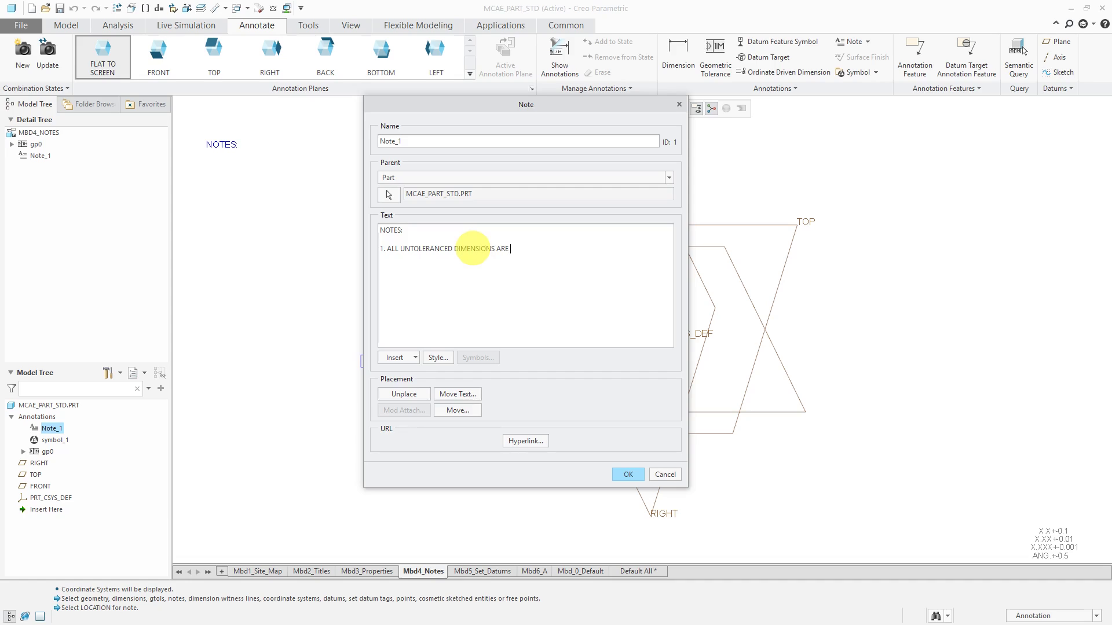
type("BASIC")
type("ALL ")
type("DAT")
type("UM TARGET")
type(" DIM")
type("ENSIONS ARE")
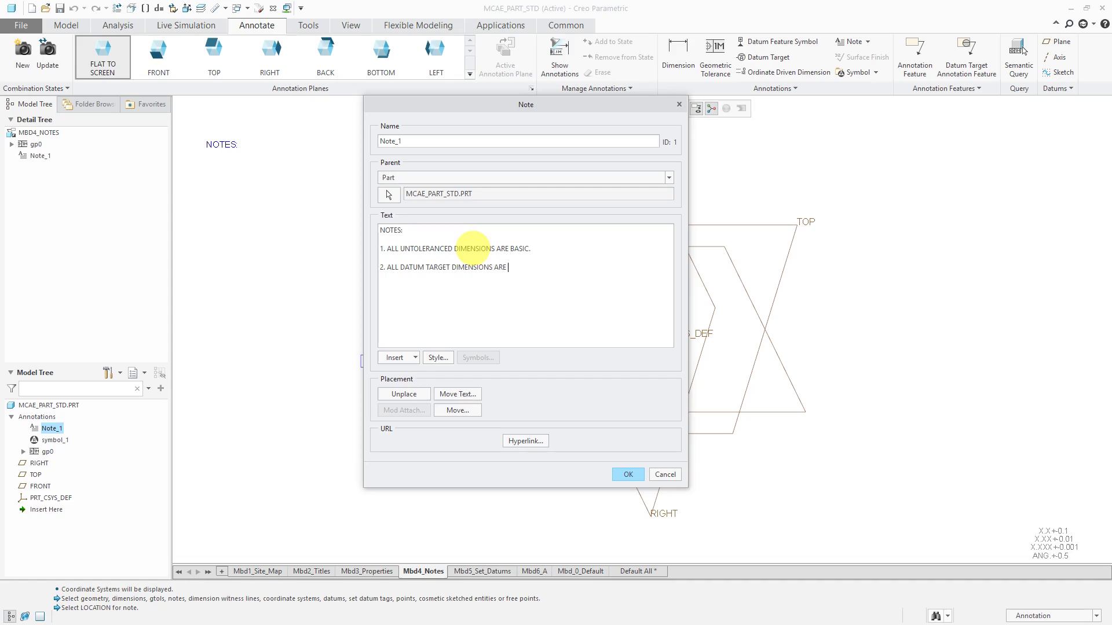
type(" BASIC.  ")
type("3.")
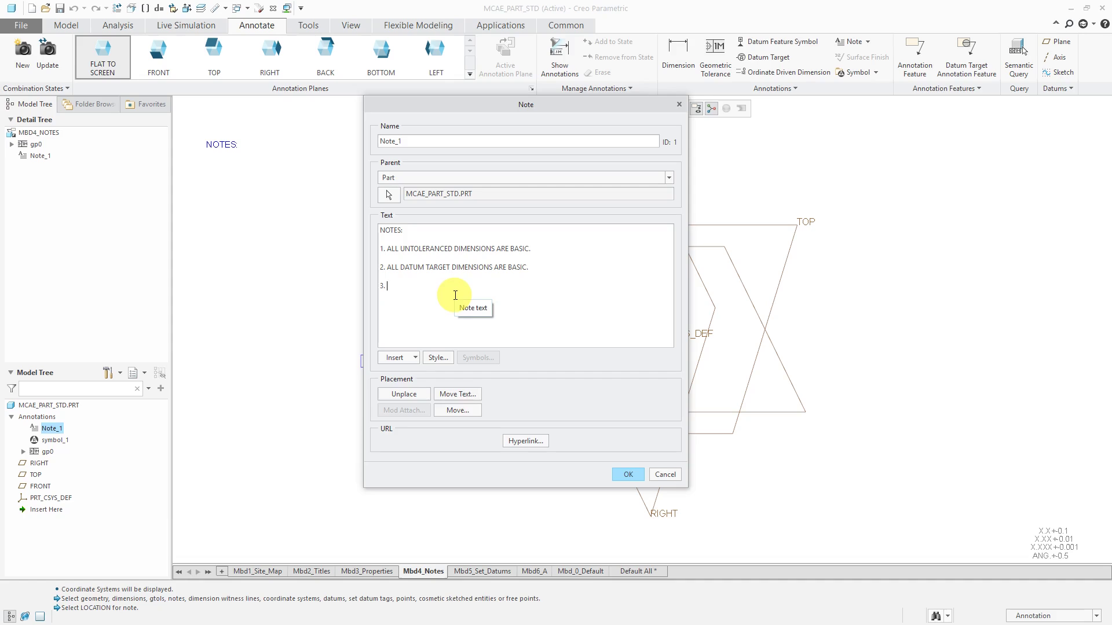
type("&")
type("G")
type("0")
type("U")
type("NLESS OTHE")
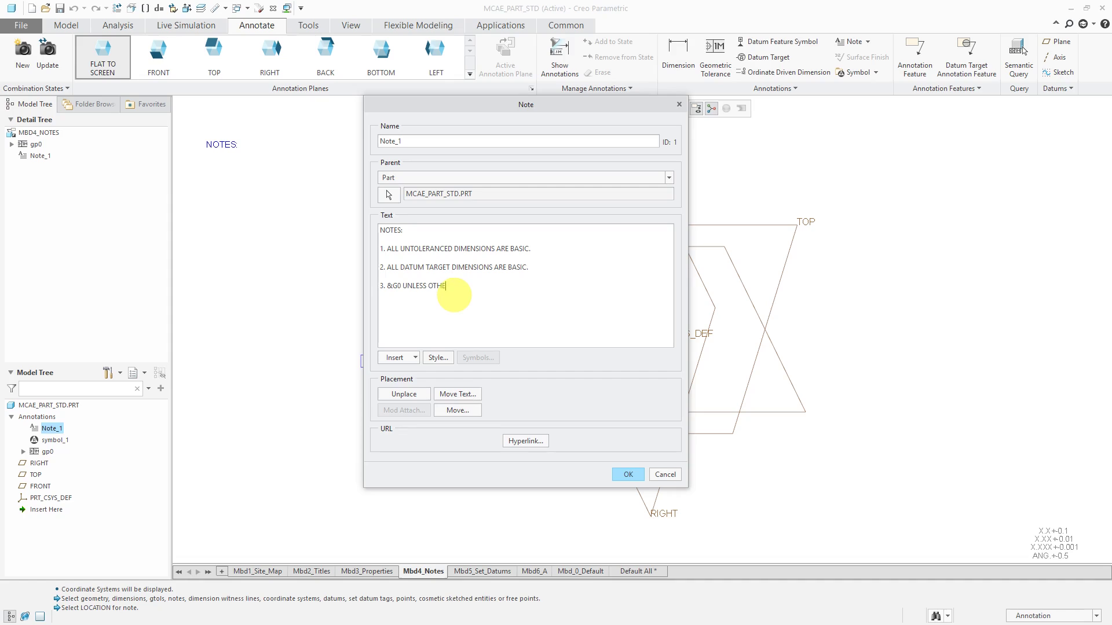
type("RWISE STATED.")
- Confirm item 3 with the embedded .005 A B C profile tolerance and place Note_1
left_click(628, 474)
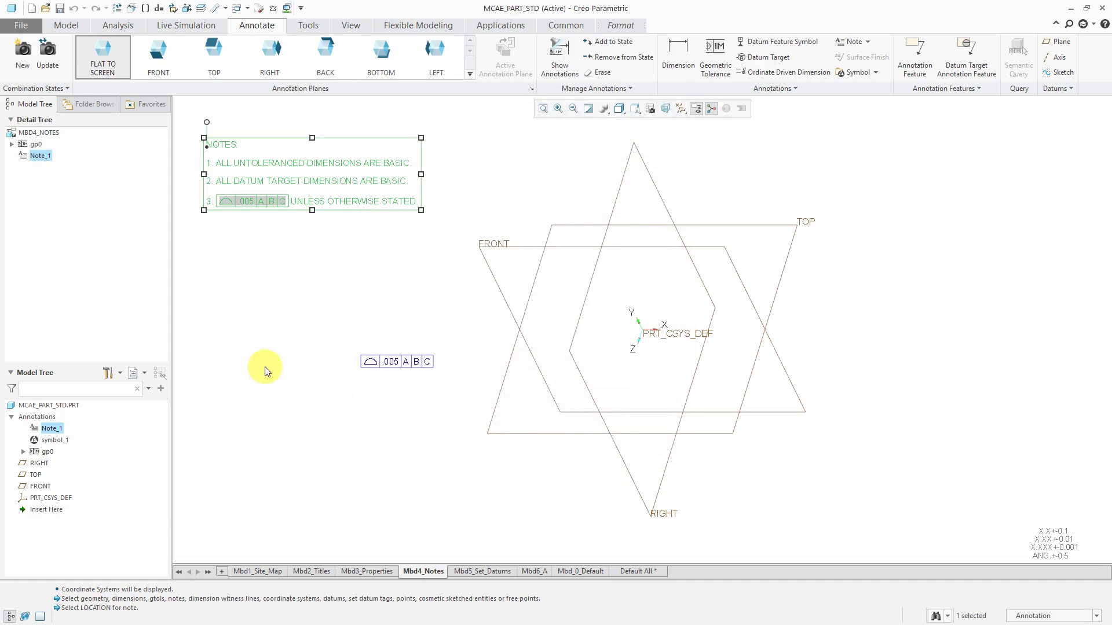
left_click(265, 367)
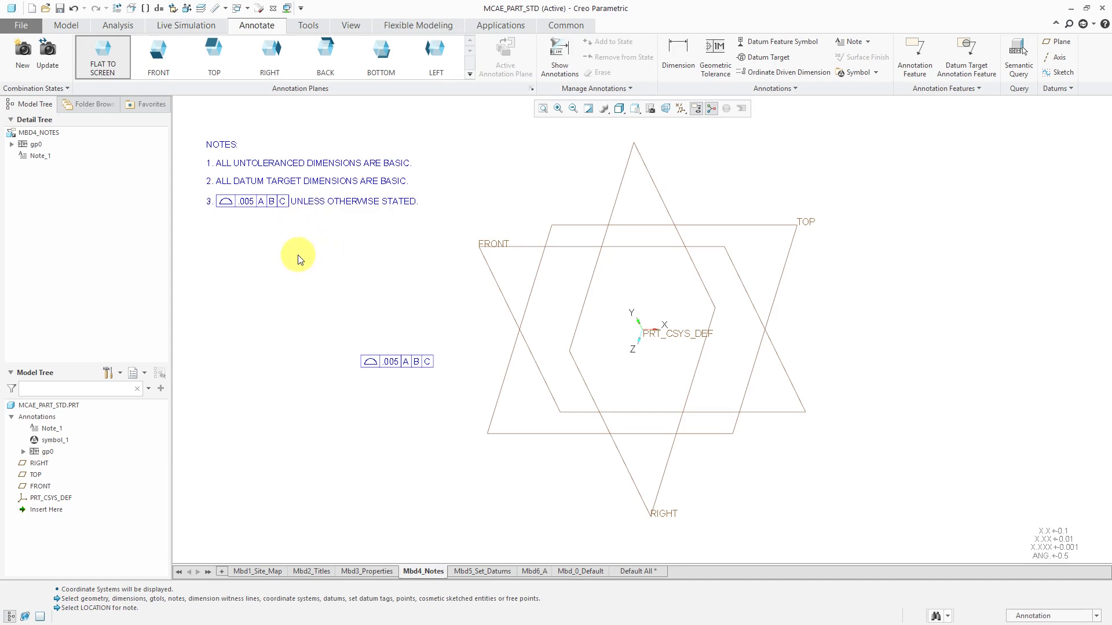
left_click(404, 358)
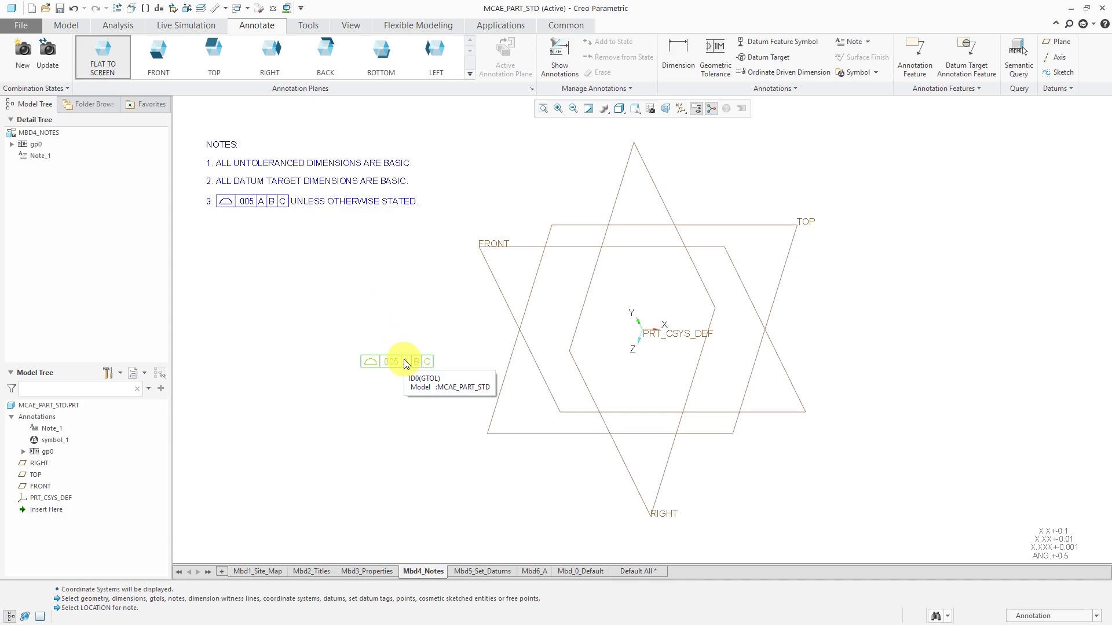
- Erase the standalone .005 A B C profile tolerance frame
left_click(405, 359)
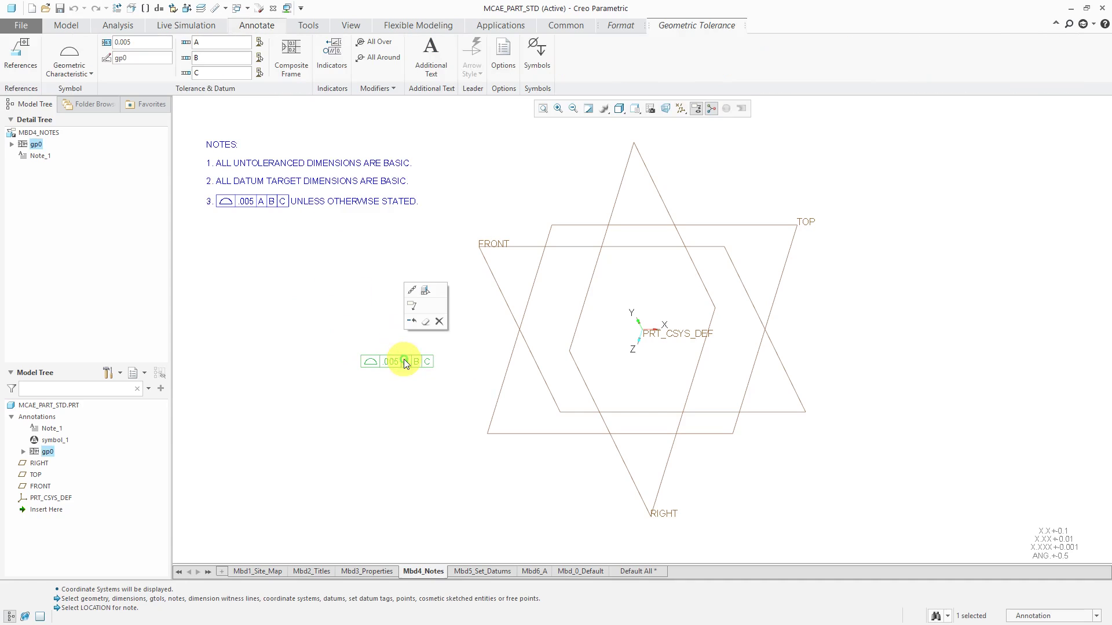
left_click(424, 325)
left_click(424, 325)
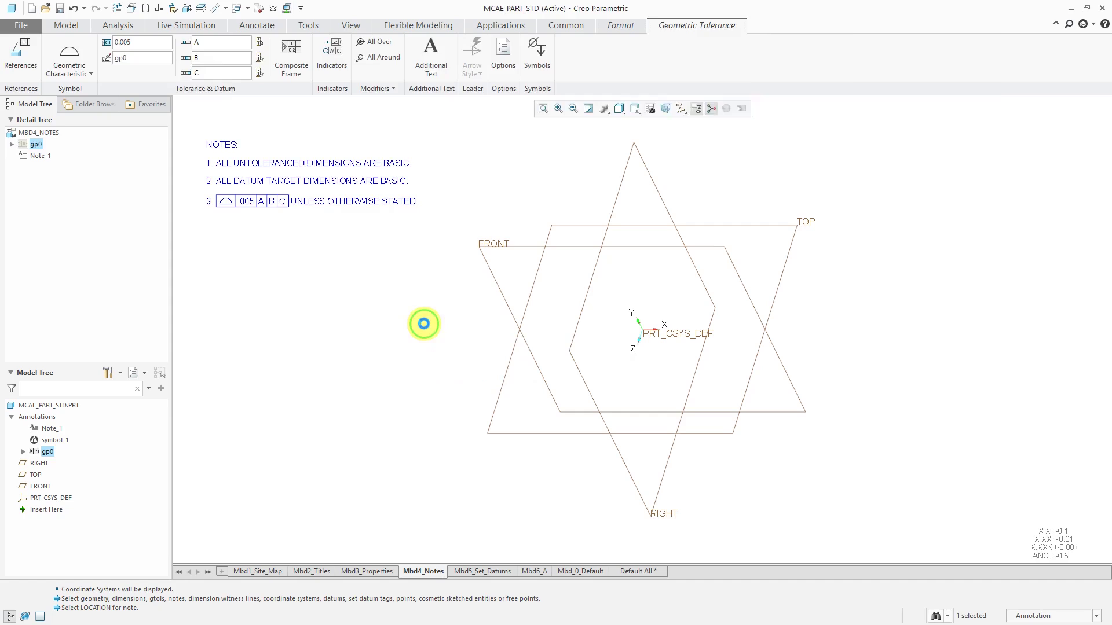